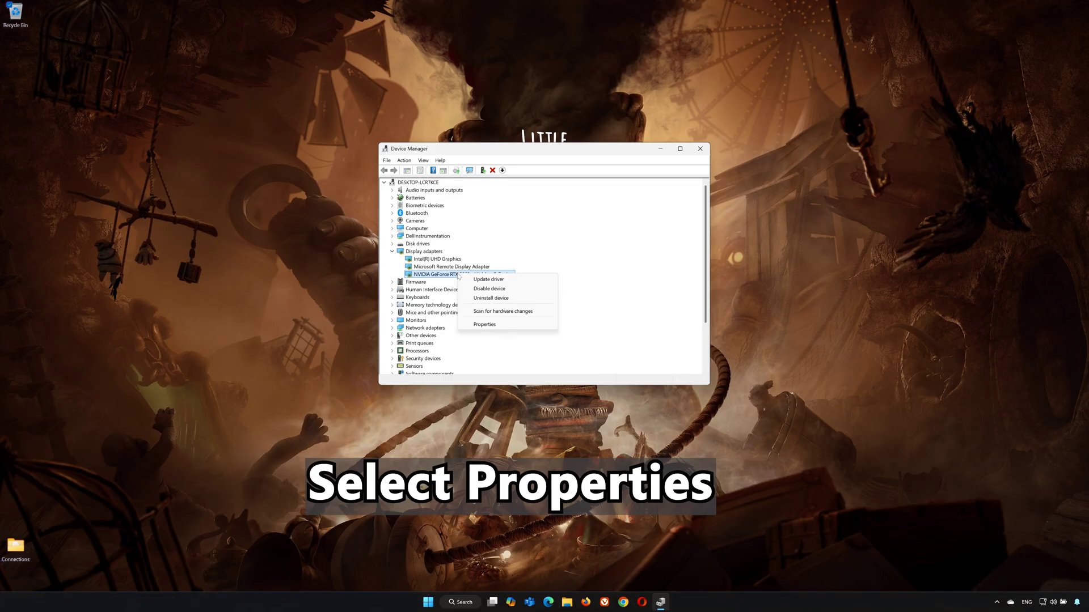
Step: Search automatically for a newer driver for the NVIDIA GeForce RTX 2060 adapter, and check Windows Update for updates
{"action": "left_click", "coordinate": [485, 325]}
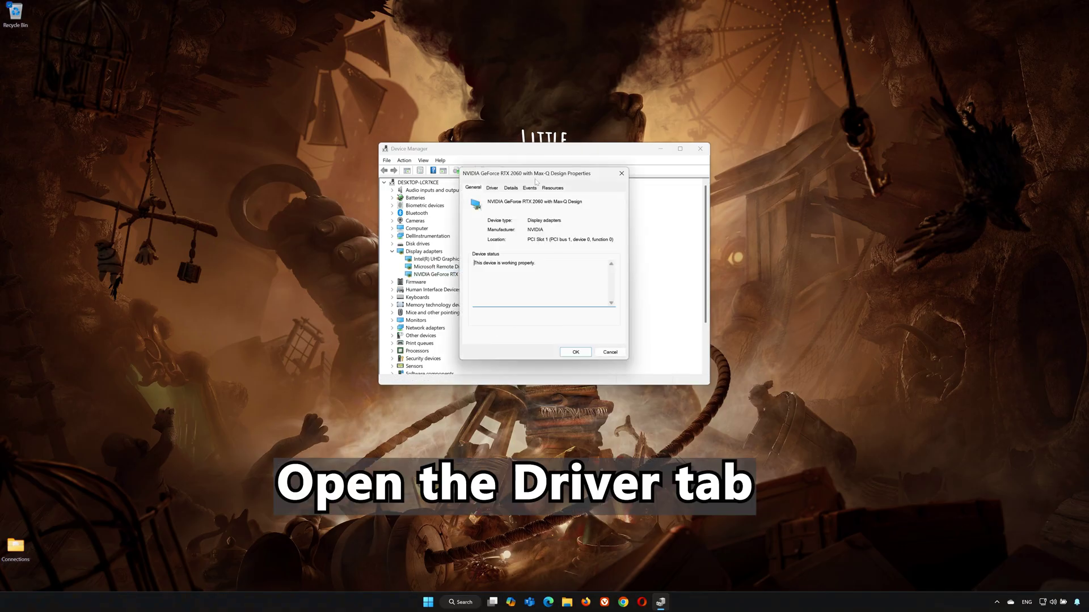
{"action": "left_click", "coordinate": [492, 189]}
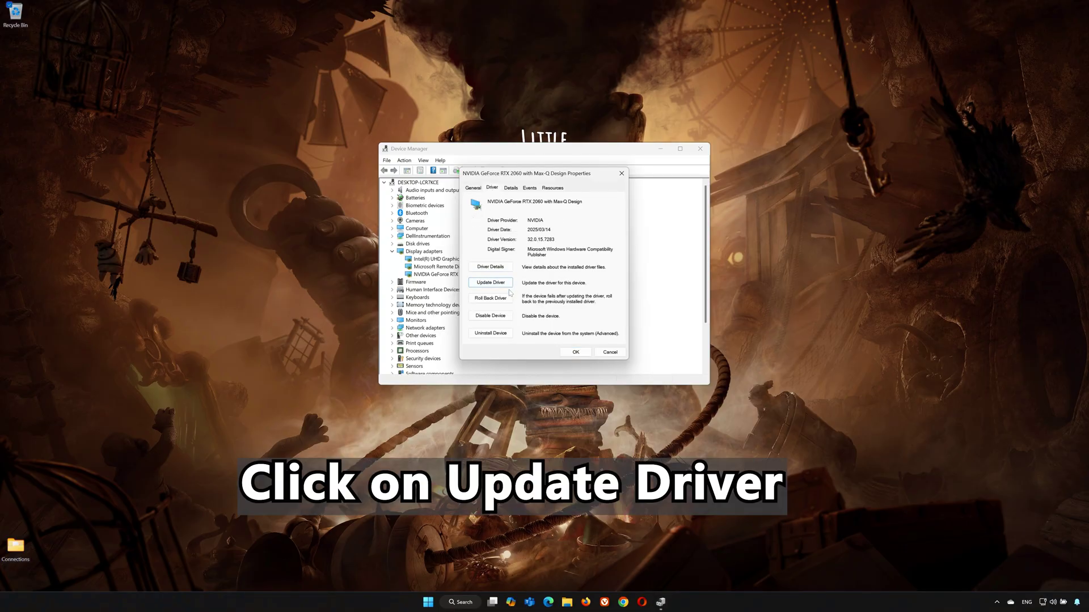
{"action": "left_click", "coordinate": [491, 282]}
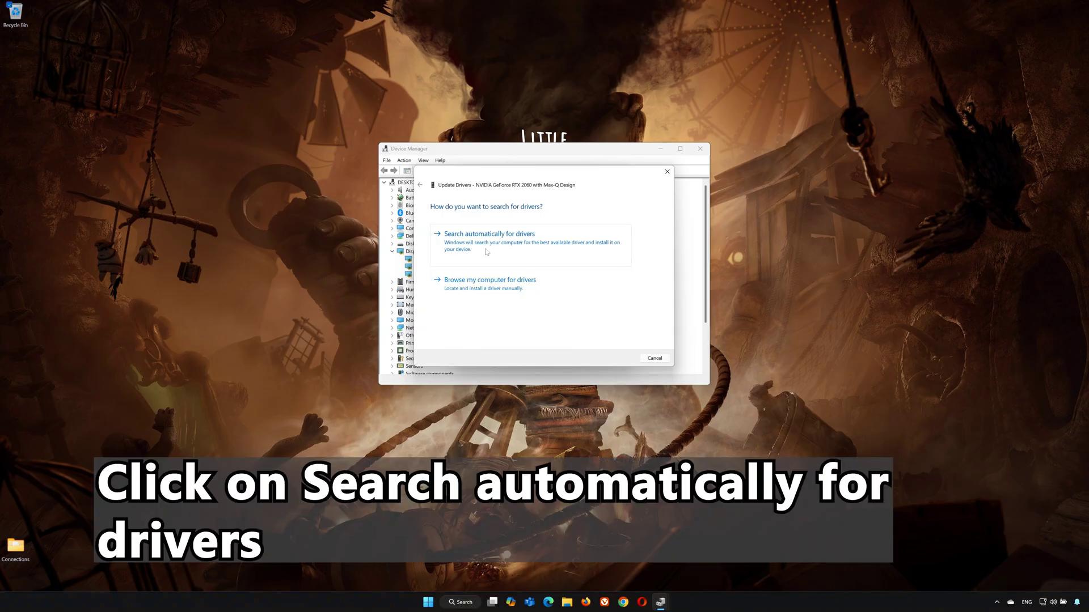
{"action": "left_click", "coordinate": [511, 250]}
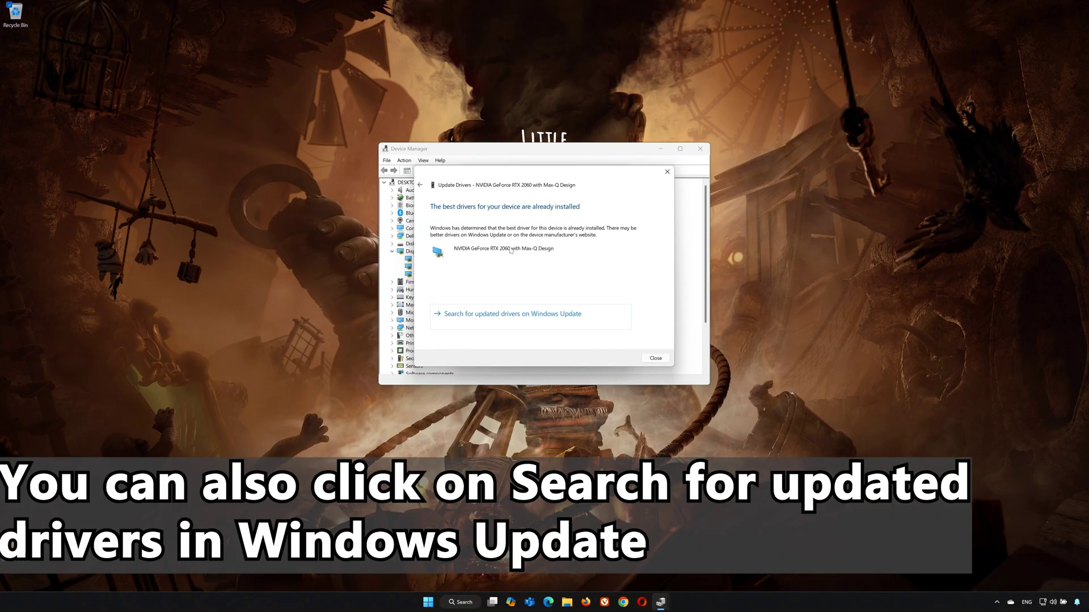
{"action": "left_click", "coordinate": [512, 321]}
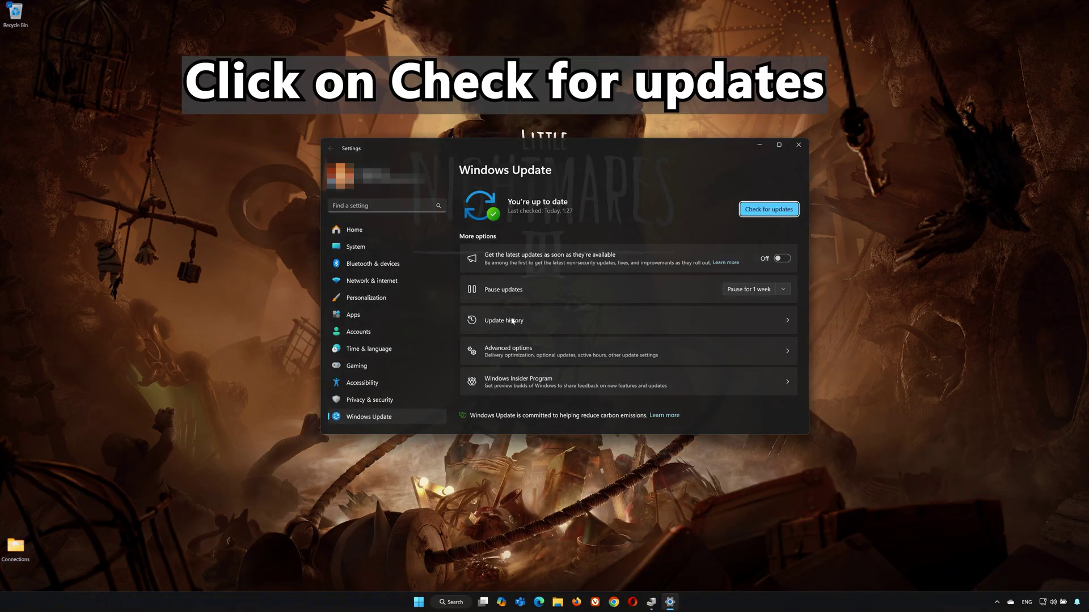
{"action": "left_click", "coordinate": [751, 213]}
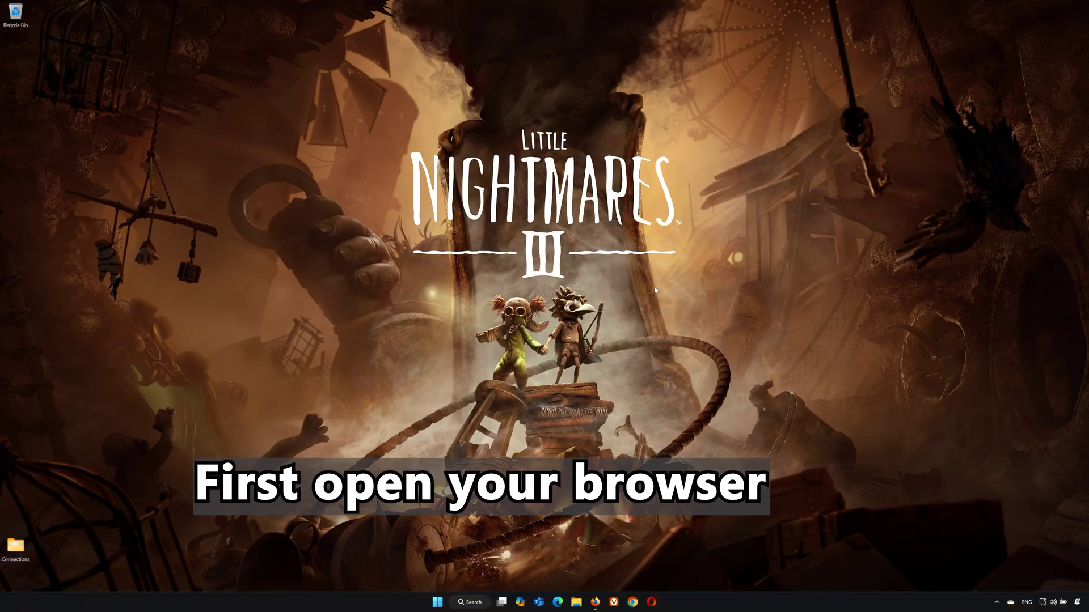
Step: Switch to Firefox and search Google for "nvidia app download"
{"action": "left_click", "coordinate": [595, 602]}
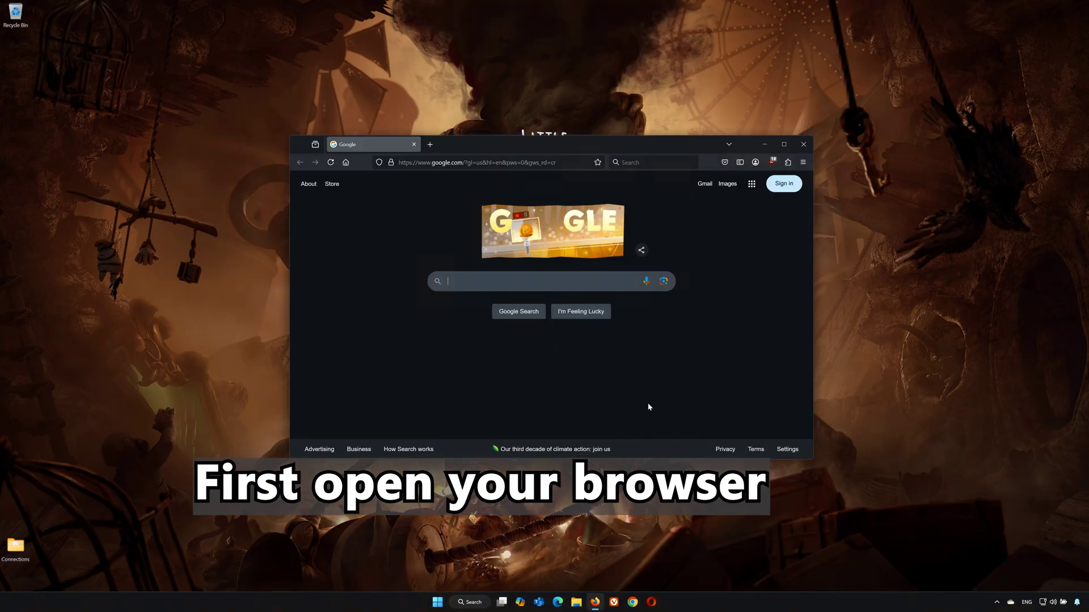
{"action": "type", "text": "nvi"}
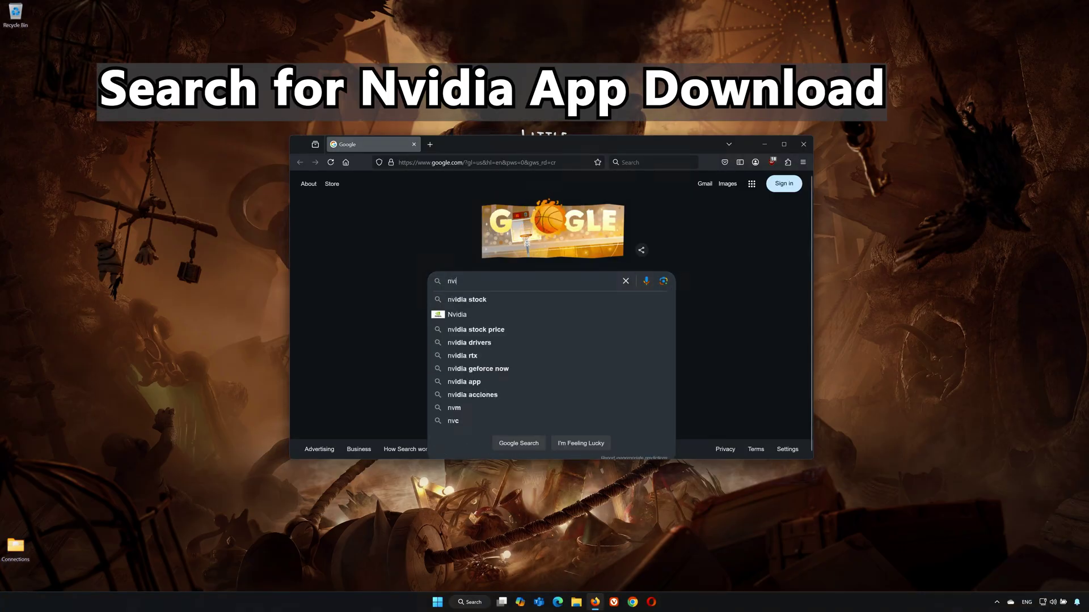
{"action": "type", "text": "dia app download"}
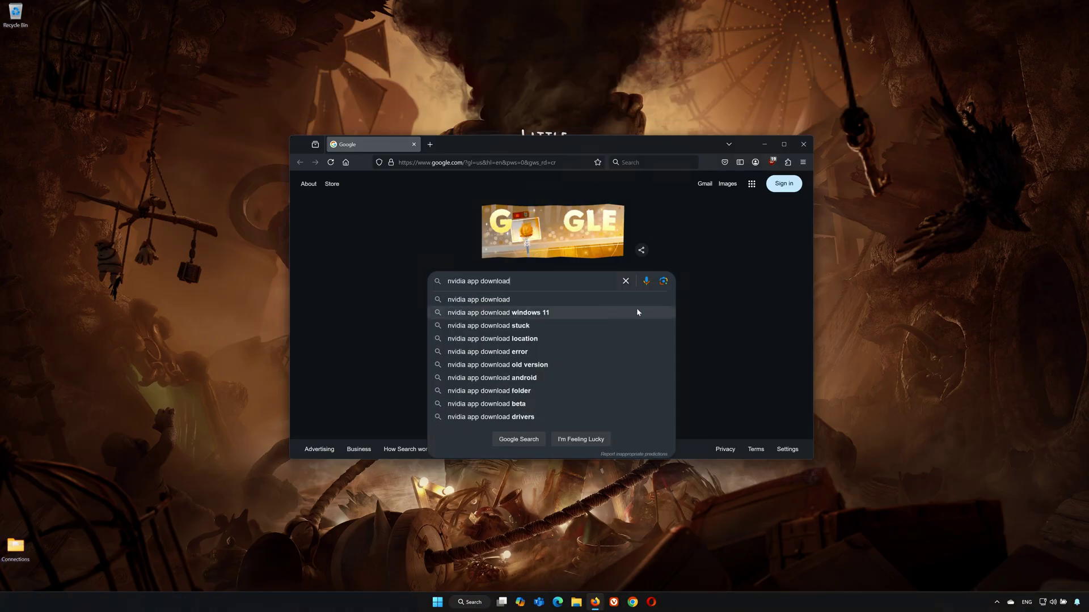
{"action": "left_click", "coordinate": [540, 306]}
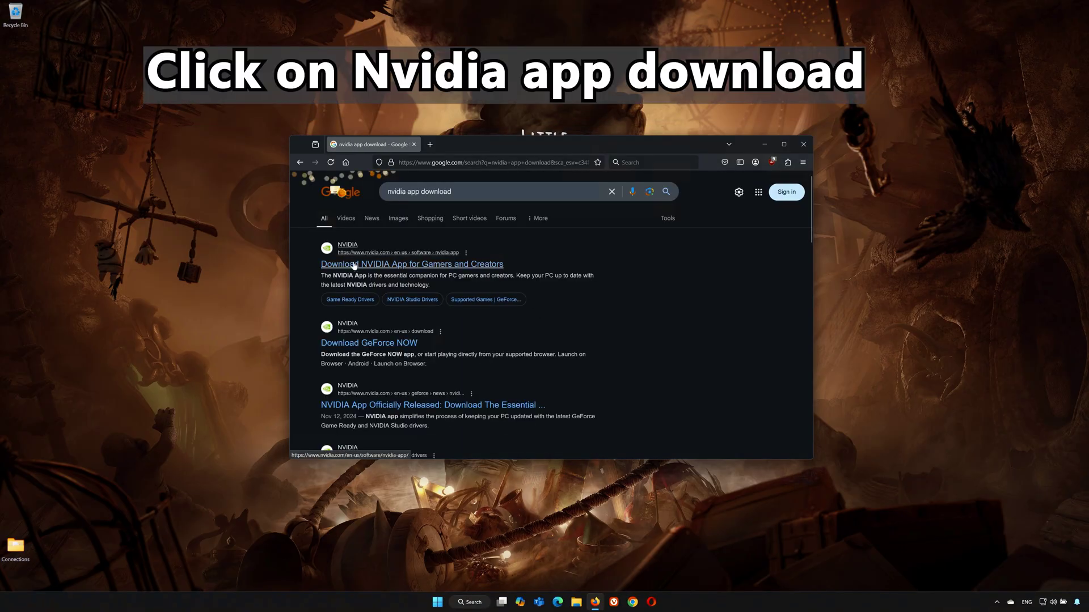
Step: Download the NVIDIA App installer from NVIDIA's official page and close the browser
{"action": "left_click", "coordinate": [409, 266]}
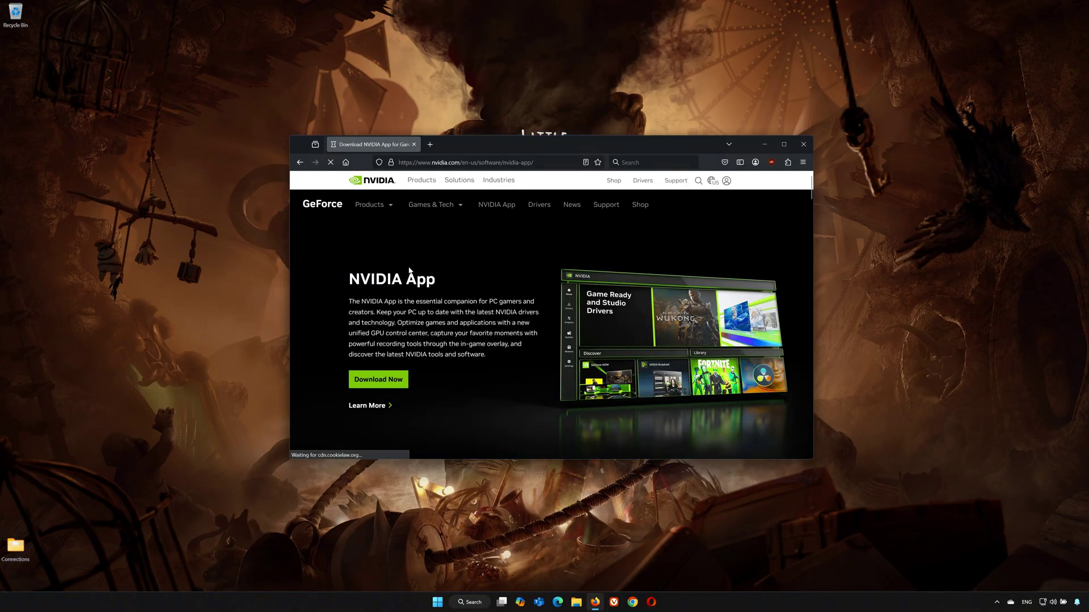
{"action": "left_click", "coordinate": [384, 379]}
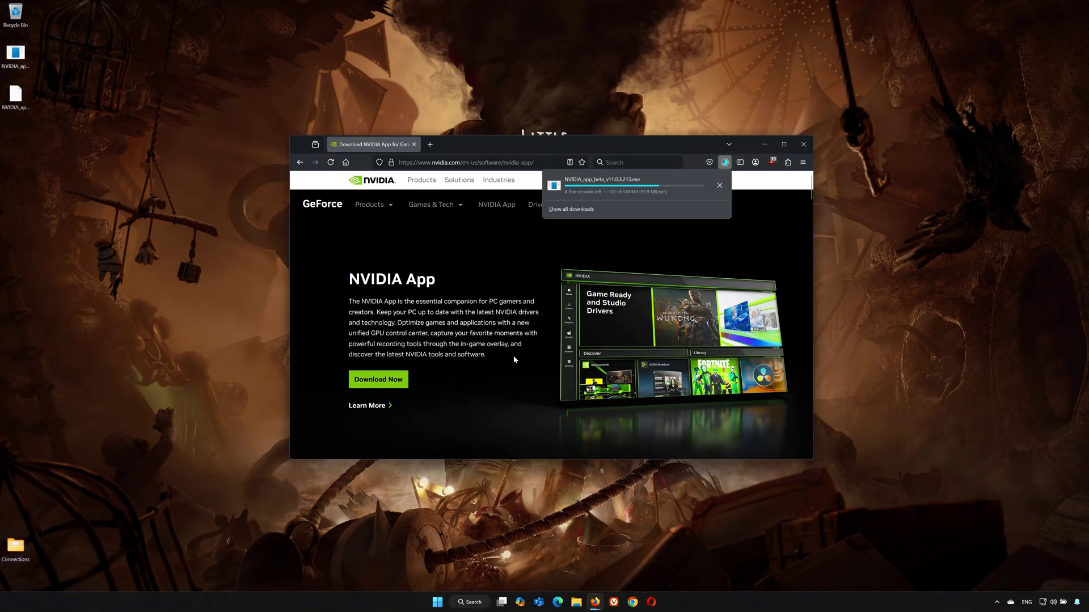
{"action": "left_click", "coordinate": [809, 144]}
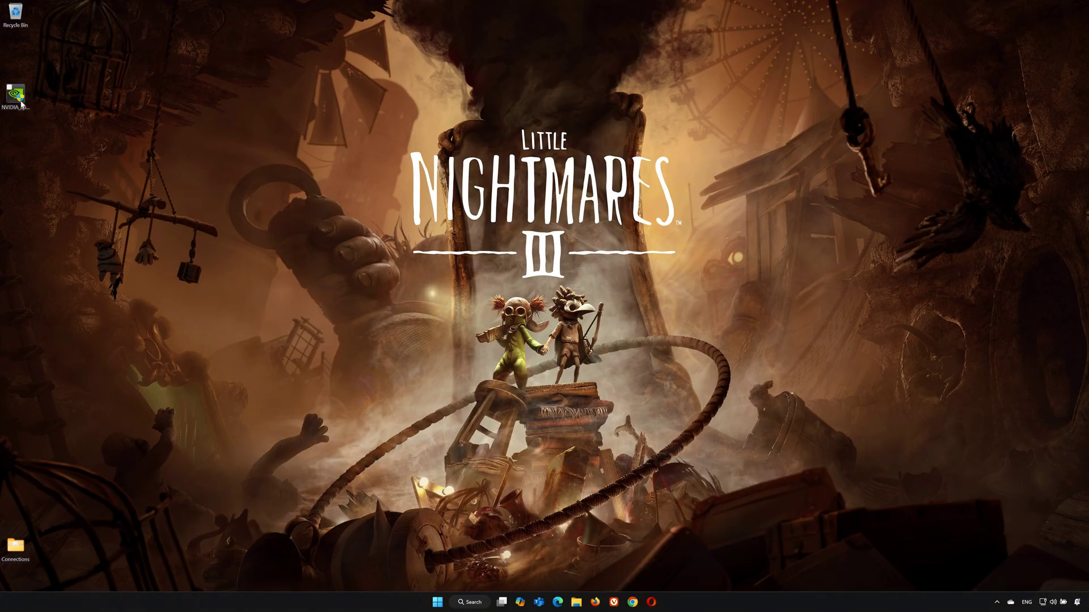
Step: Run the downloaded NVIDIA App installer, allow it to make changes and accept the license terms to install it
{"action": "double_click", "coordinate": [21, 101]}
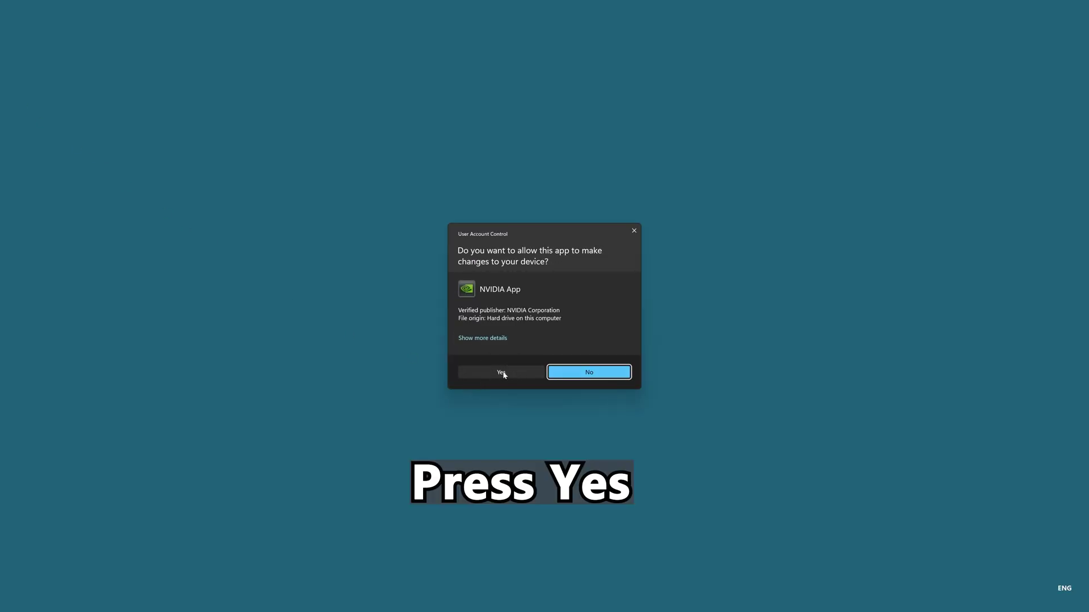
{"action": "left_click", "coordinate": [501, 372]}
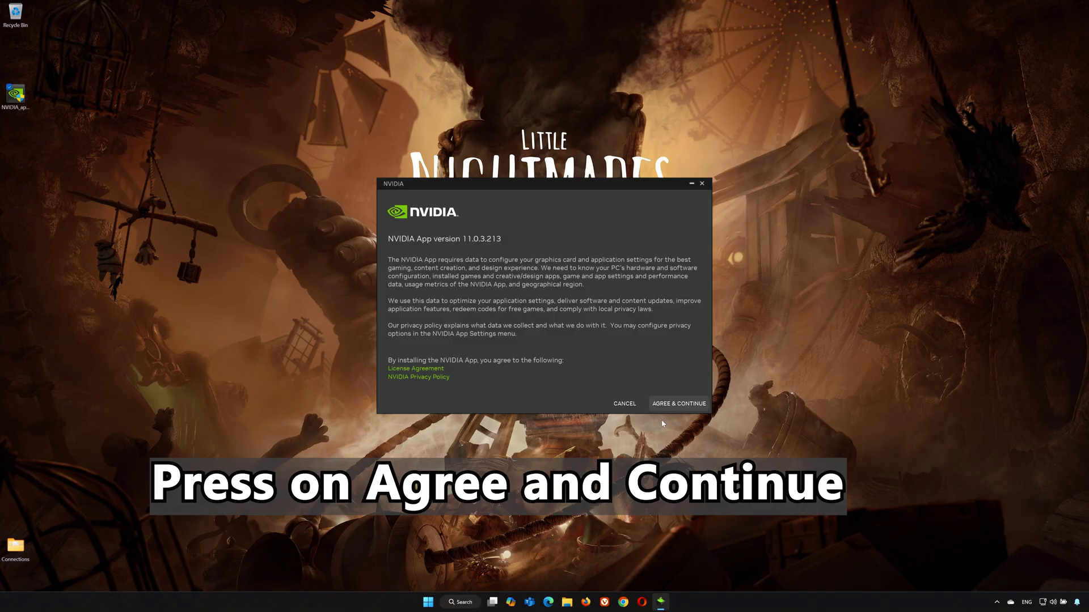
{"action": "left_click", "coordinate": [677, 407]}
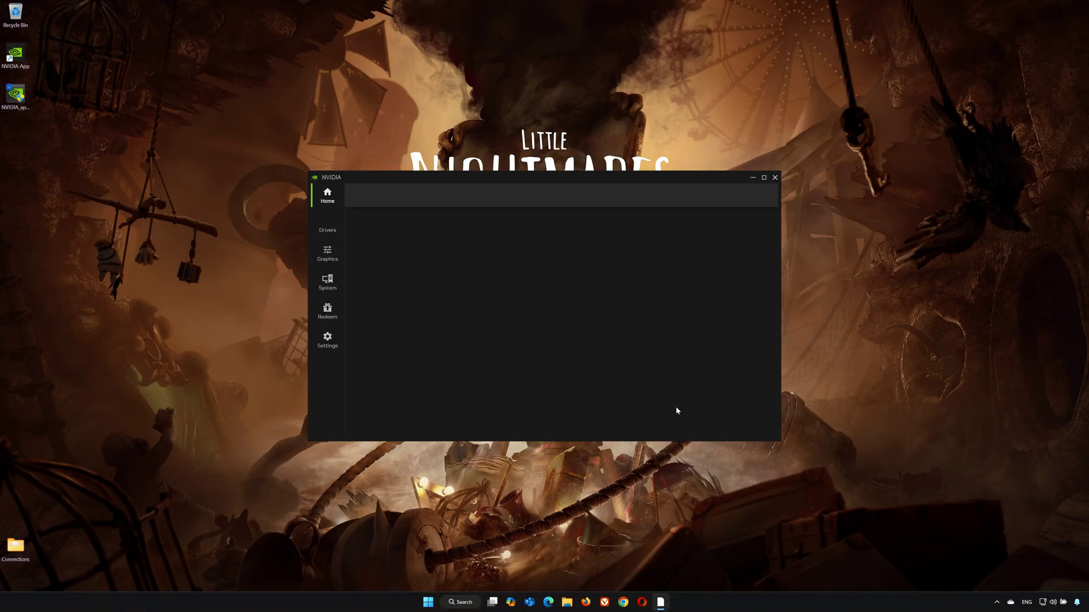
{"action": "left_click", "coordinate": [694, 384]}
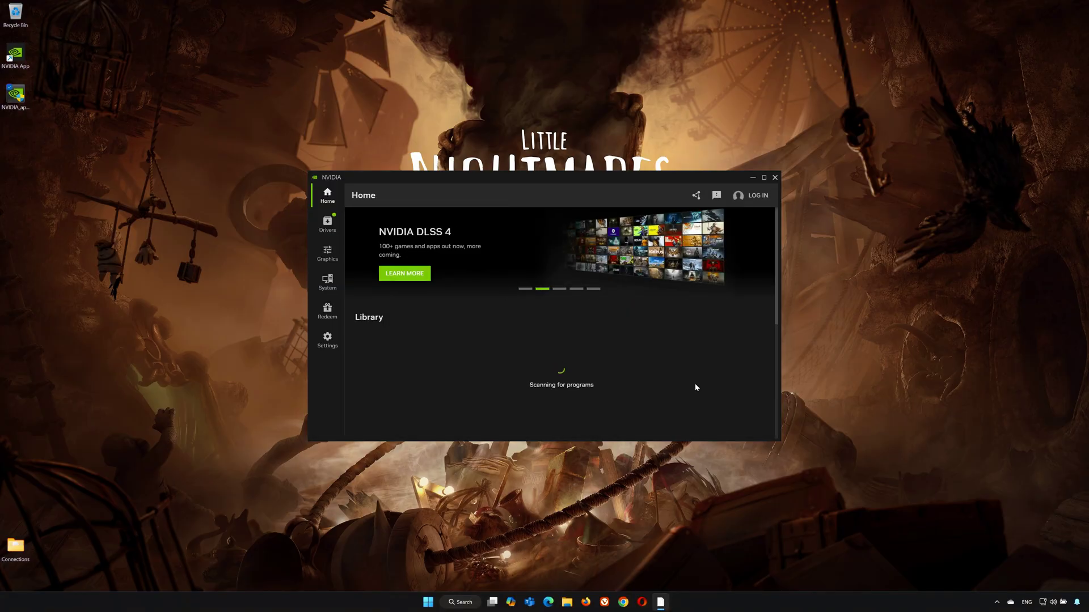
Step: Check for driver updates in the NVIDIA app and download GeForce Game Ready Driver version 572.83
{"action": "left_click", "coordinate": [328, 227]}
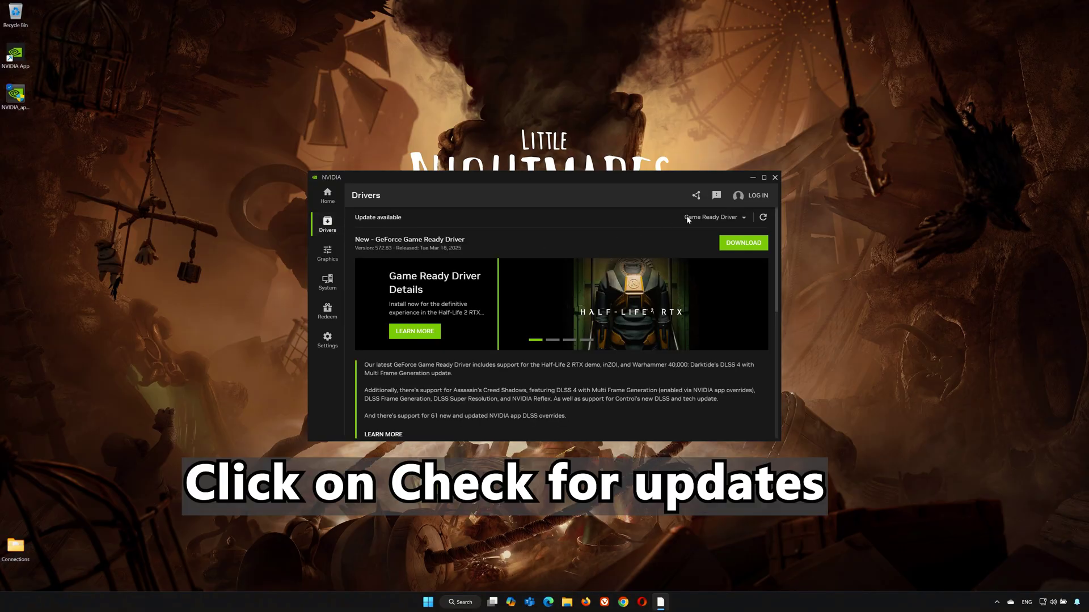
{"action": "left_click", "coordinate": [763, 217]}
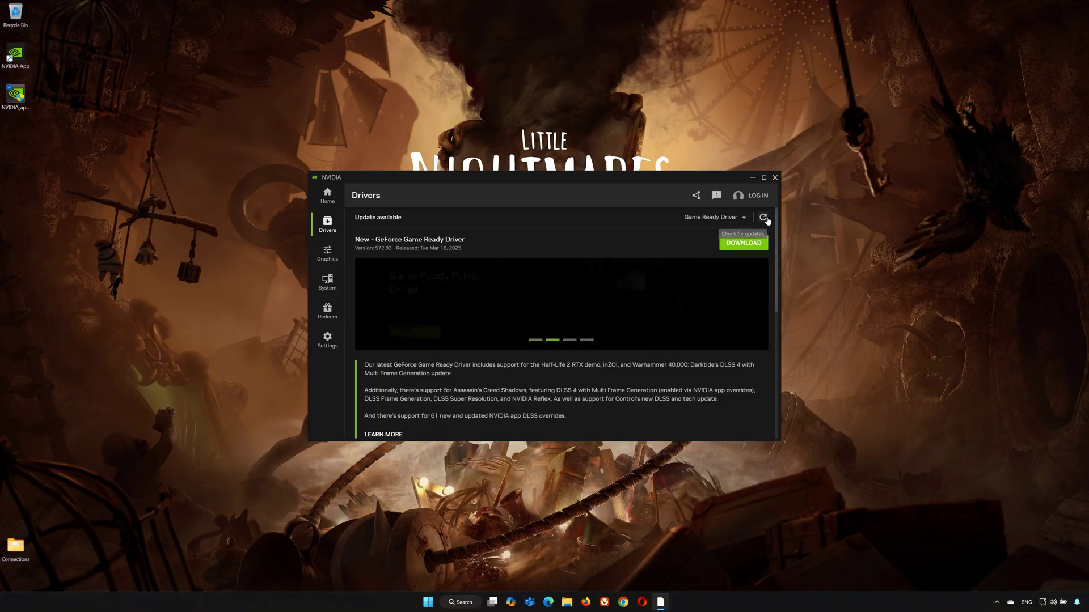
{"action": "left_click", "coordinate": [742, 243]}
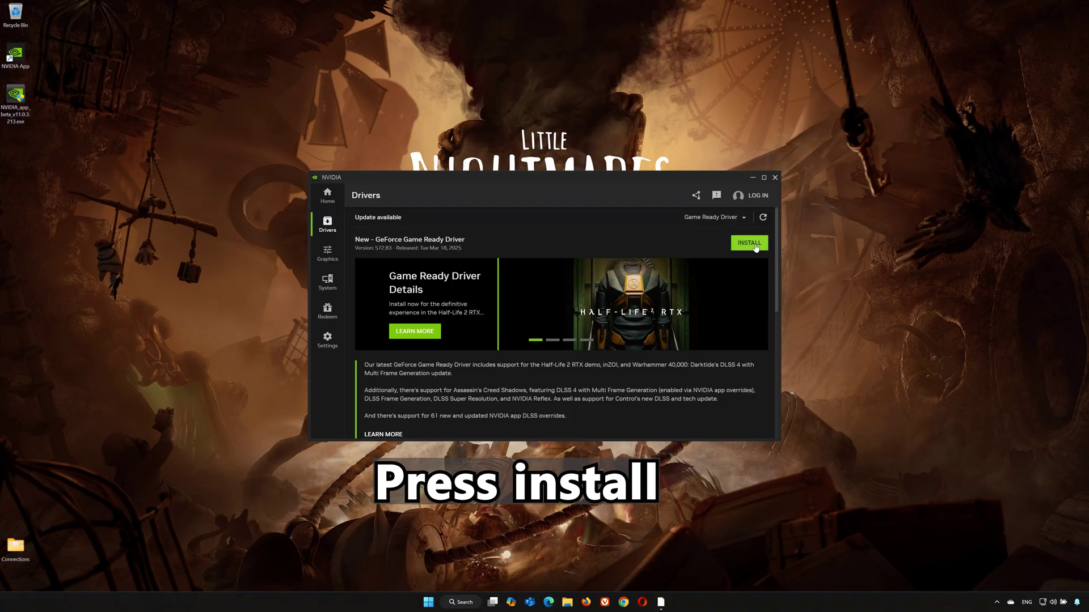
Step: Install the downloaded GeForce Game Ready Driver 572.83 using Express installation, allowing it to make changes
{"action": "left_click", "coordinate": [749, 243]}
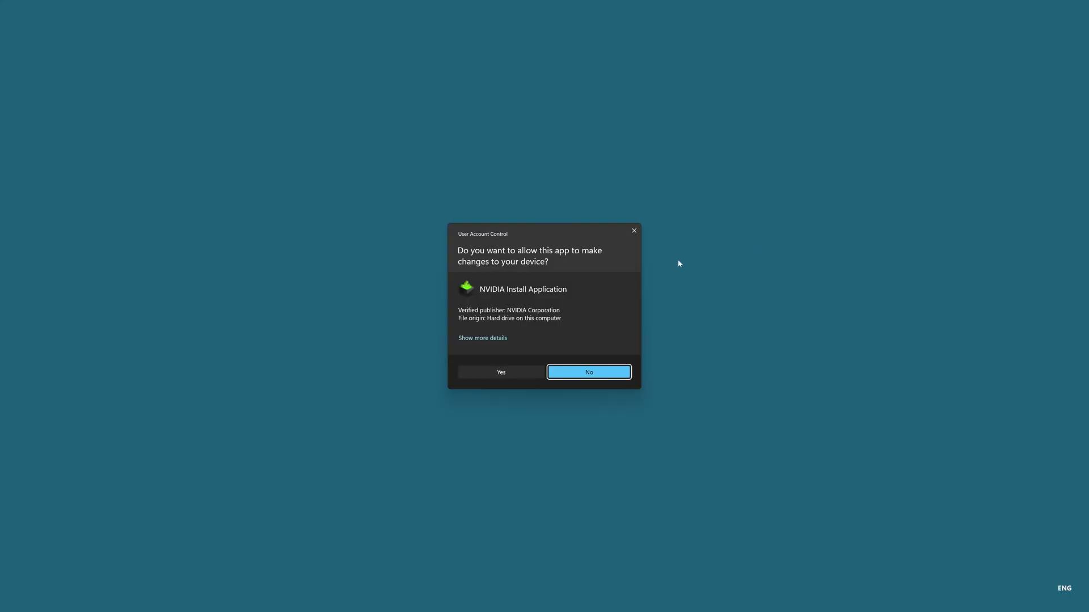
{"action": "left_click", "coordinate": [505, 373]}
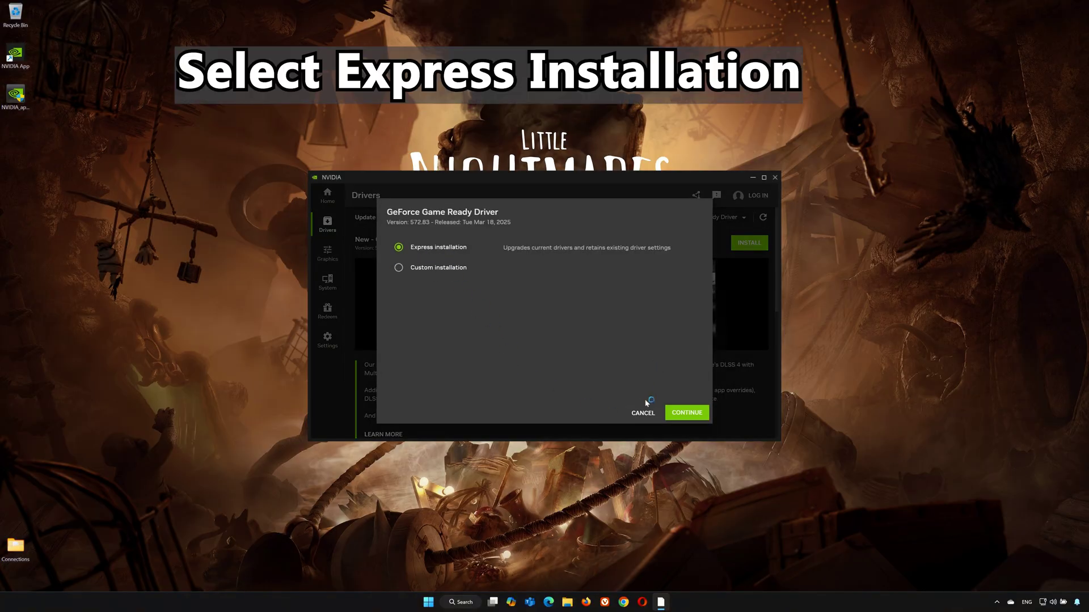
{"action": "left_click", "coordinate": [686, 413]}
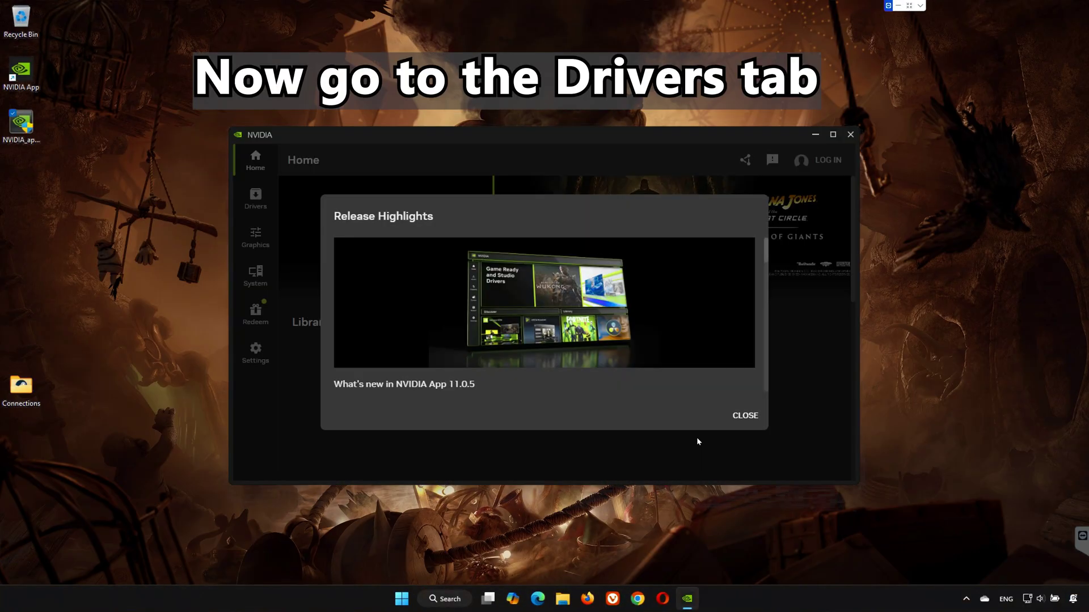
Step: Dismiss the release highlights, check for driver updates and install GeForce Game Ready Driver 581.15 using Express installation
{"action": "left_click", "coordinate": [745, 414]}
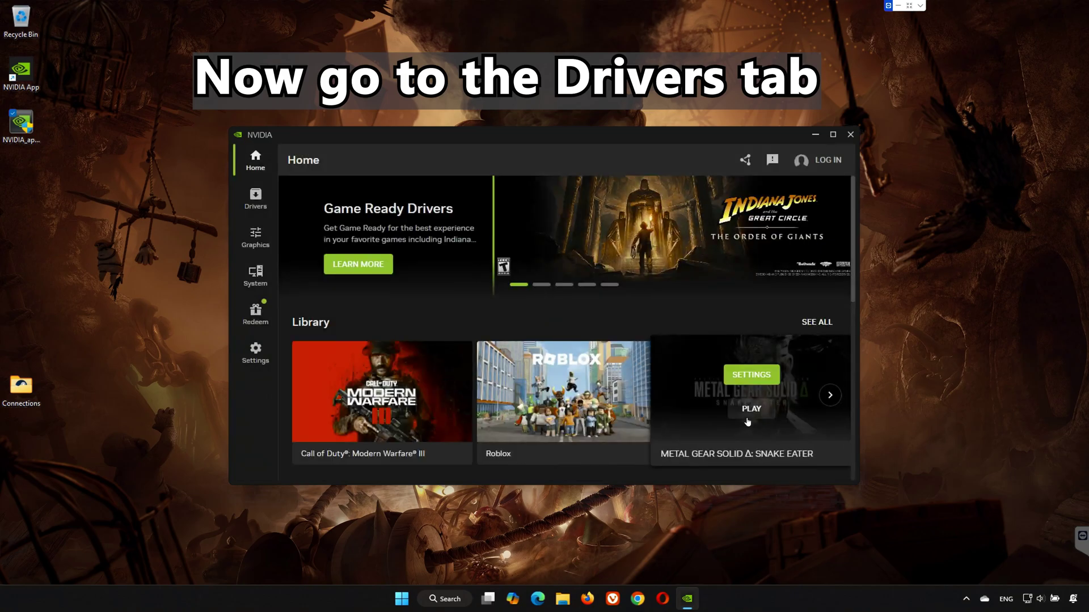
{"action": "left_click", "coordinate": [244, 201]}
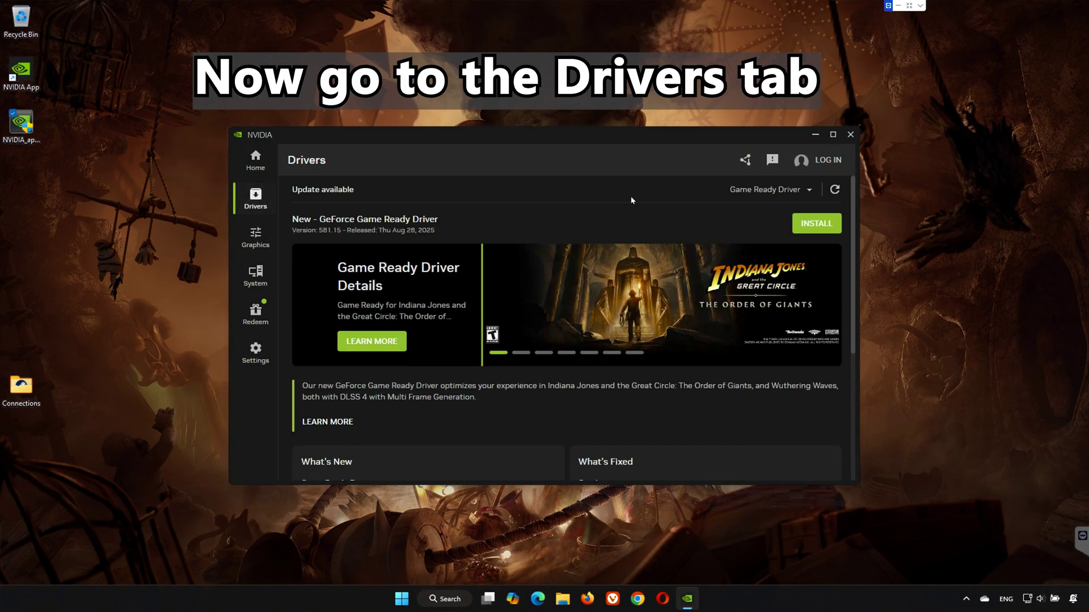
{"action": "left_click", "coordinate": [835, 191]}
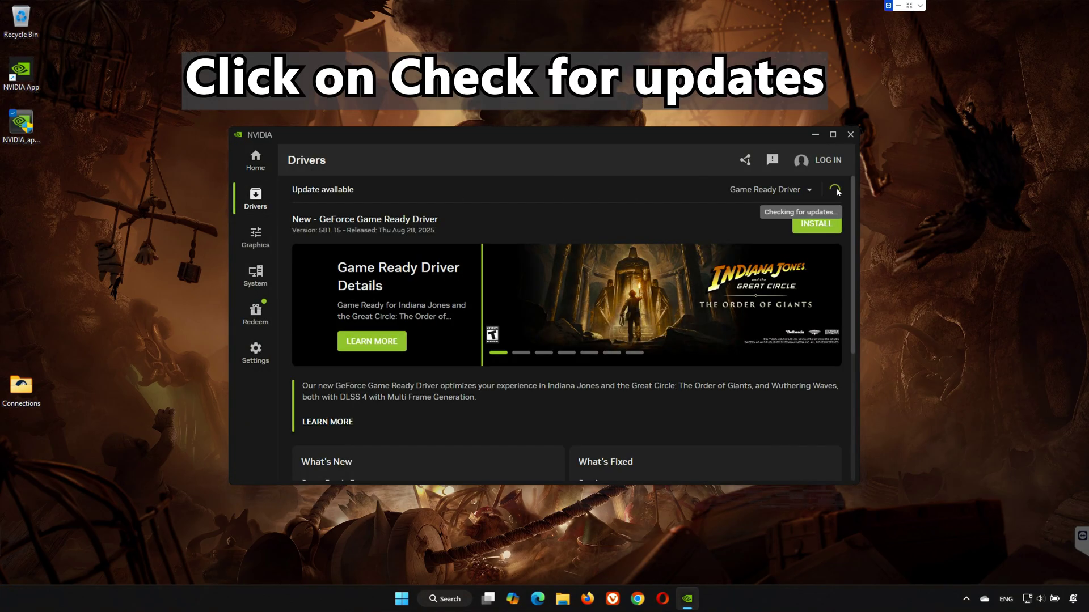
{"action": "left_click", "coordinate": [817, 225]}
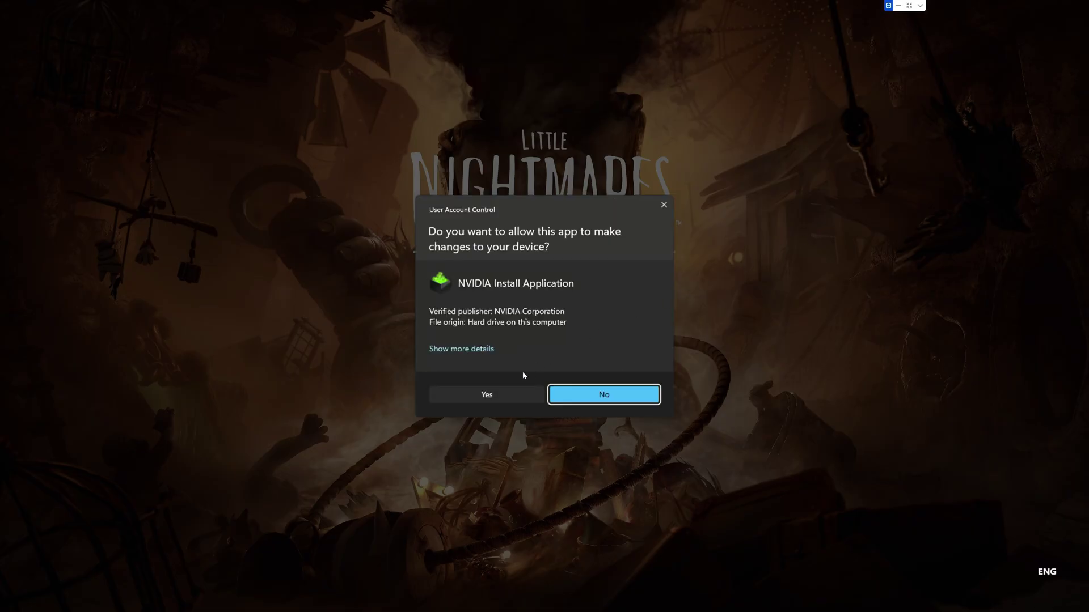
{"action": "left_click", "coordinate": [492, 396]}
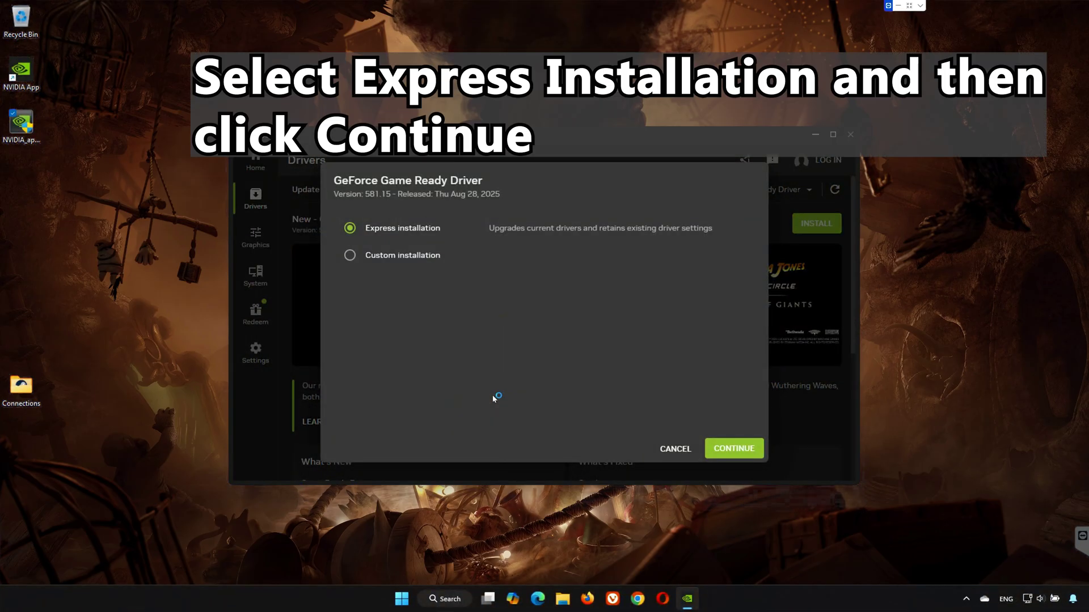
{"action": "left_click", "coordinate": [746, 448]}
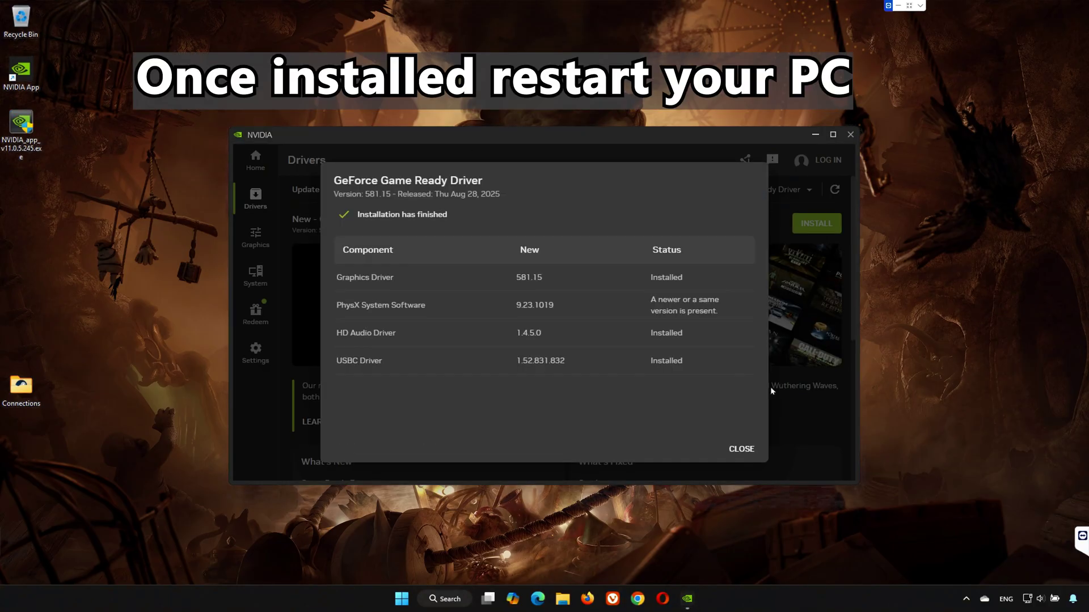
Step: Close the driver installation summary and the NVIDIA app, and open the power options for restarting the PC
{"action": "left_click", "coordinate": [746, 447]}
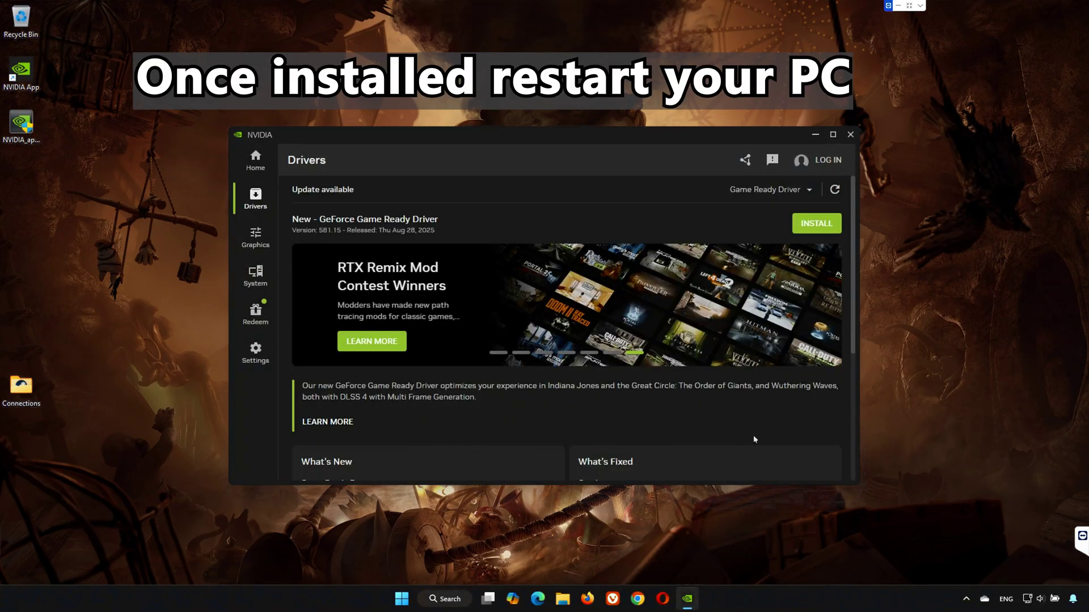
{"action": "left_click", "coordinate": [851, 136]}
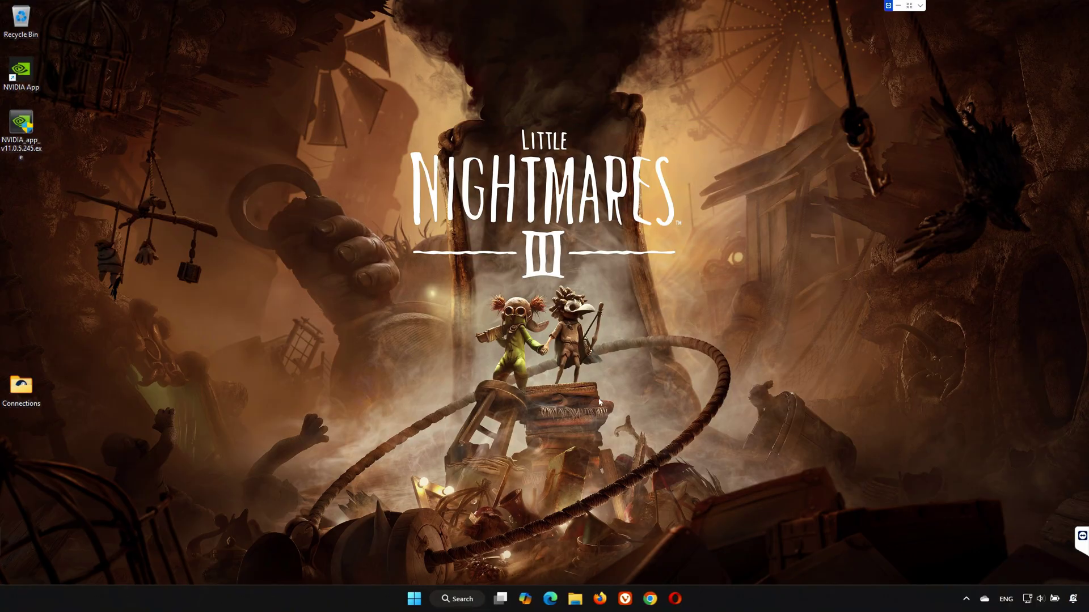
{"action": "left_click", "coordinate": [414, 599]}
{"action": "left_click", "coordinate": [685, 559]}
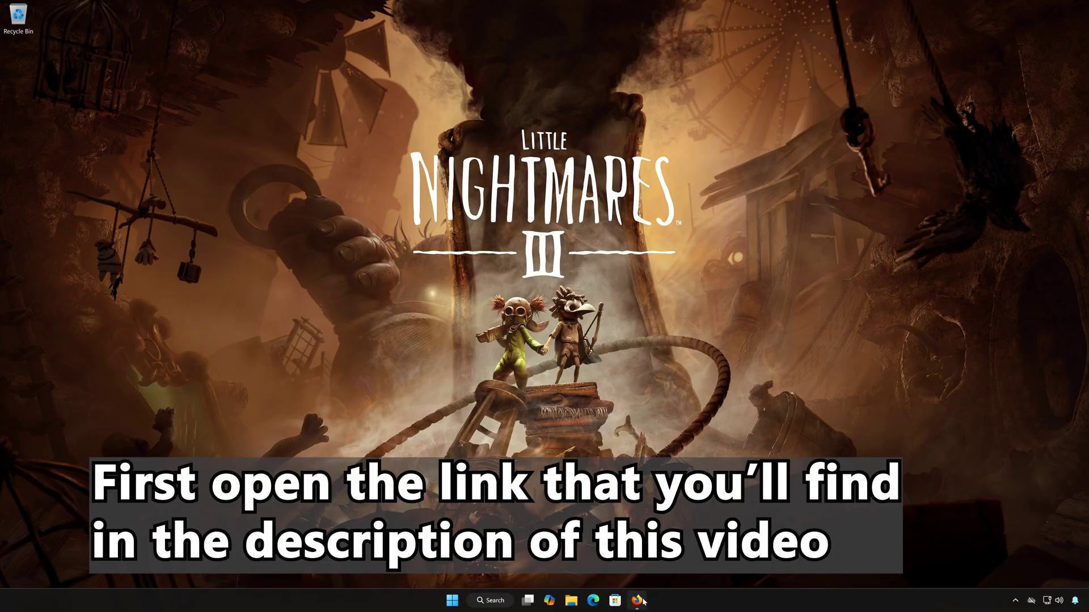
Step: In Firefox, open microsoft.com/en-us/download/details.aspx?id=6812, download the English DirectX Software Development Kit installer DXSDK_Jun10.exe, and close the browser
{"action": "left_click", "coordinate": [642, 600]}
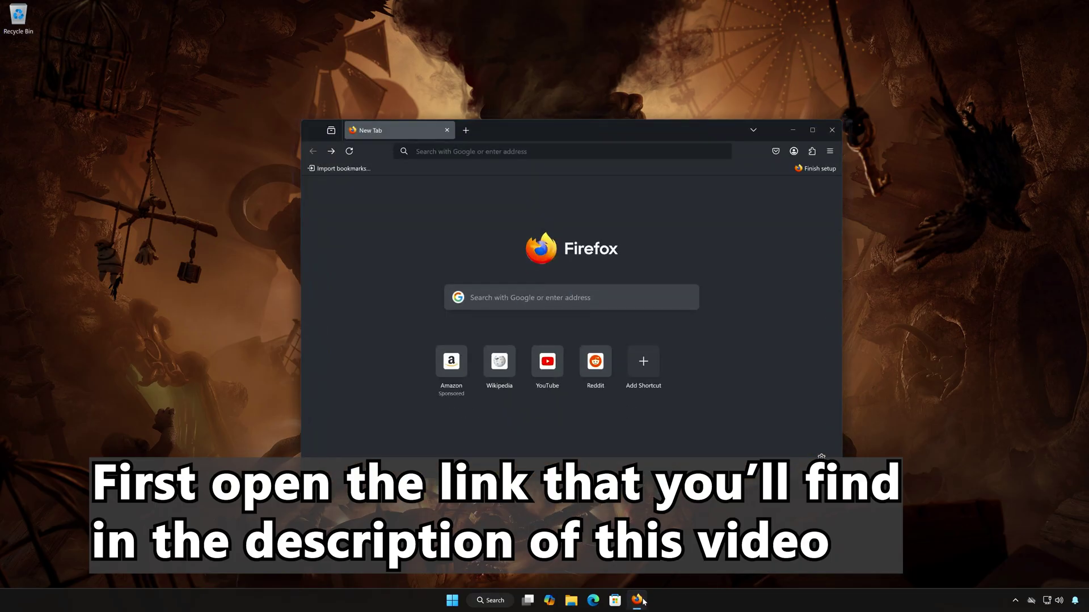
{"action": "right_click", "coordinate": [497, 151]}
{"action": "left_click", "coordinate": [527, 239]}
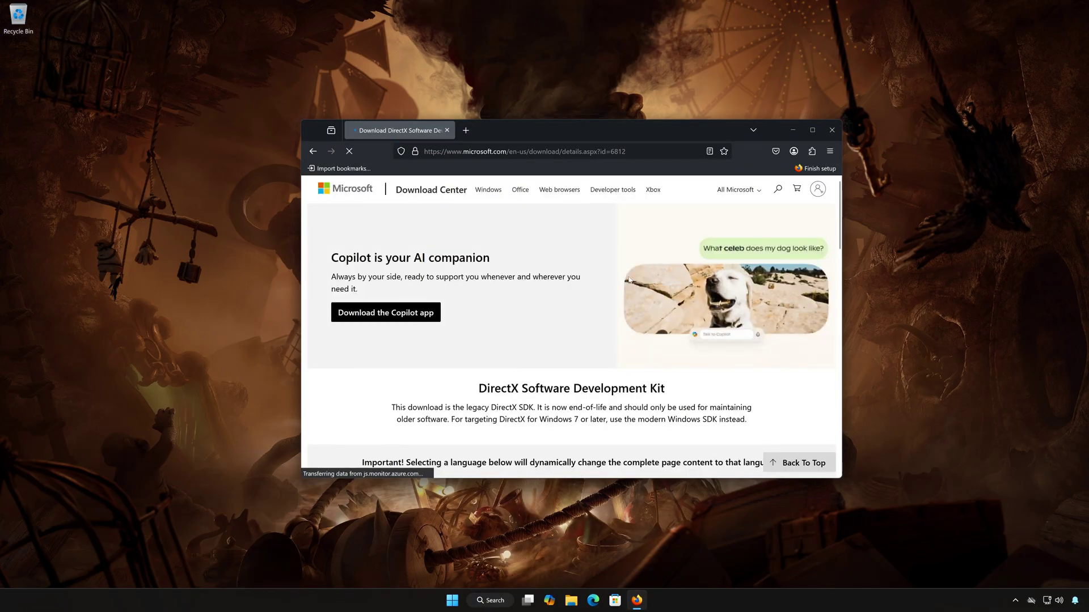
{"action": "scroll", "coordinate": [625, 314], "scroll_direction": "down", "scroll_amount": 1}
{"action": "scroll", "coordinate": [626, 314], "scroll_direction": "down", "scroll_amount": 2}
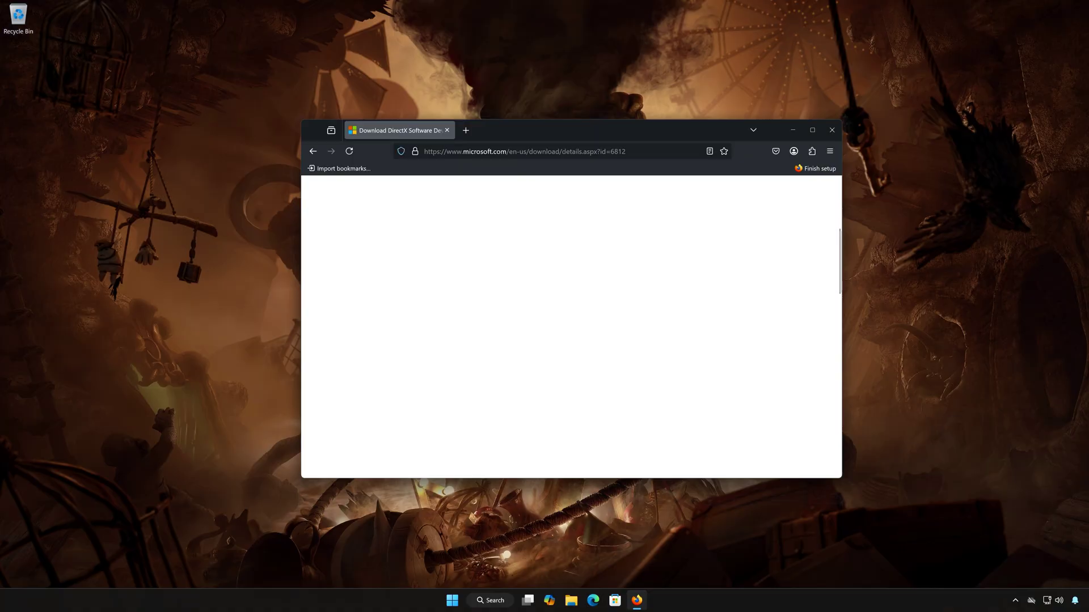
{"action": "scroll", "coordinate": [626, 314], "scroll_direction": "down", "scroll_amount": 2}
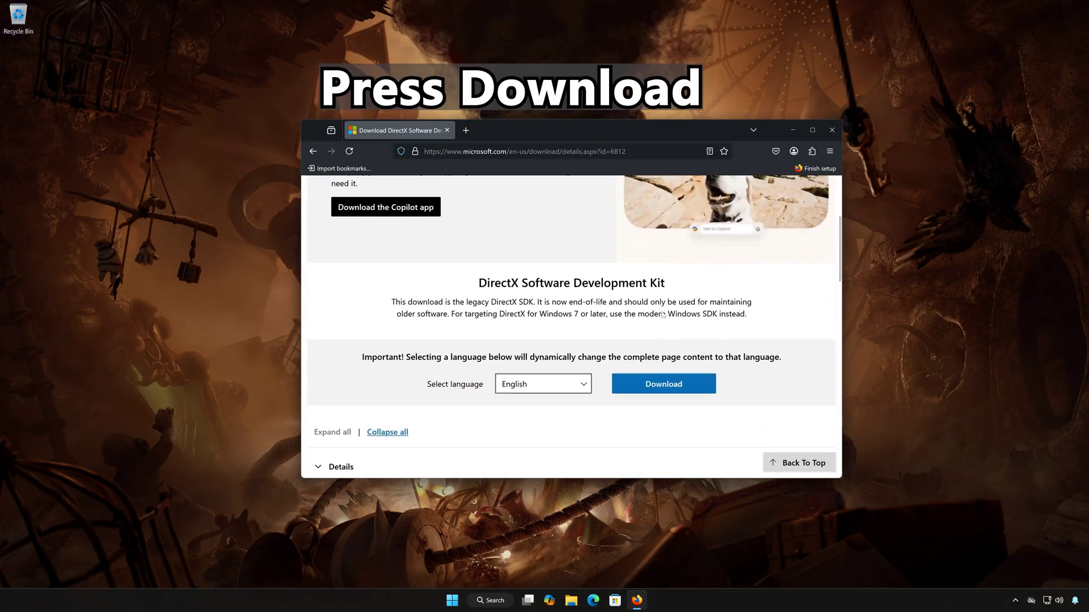
{"action": "left_click", "coordinate": [660, 388]}
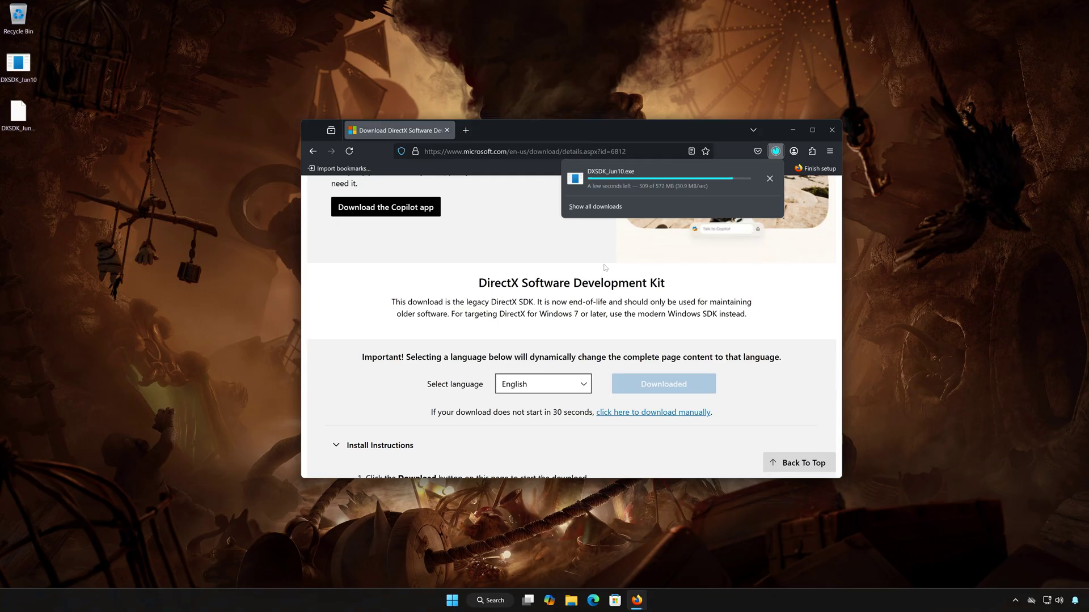
{"action": "left_click", "coordinate": [831, 130]}
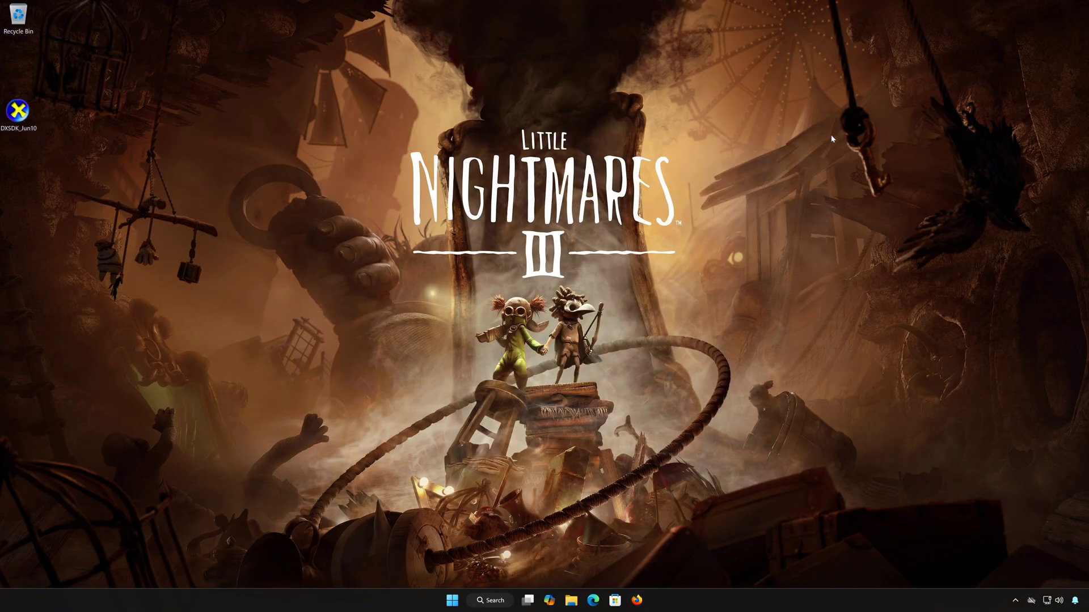
Step: Launch the DXSDK_Jun10 installer, allow it to make changes, and accept the DirectX SDK license agreement
{"action": "double_click", "coordinate": [20, 118]}
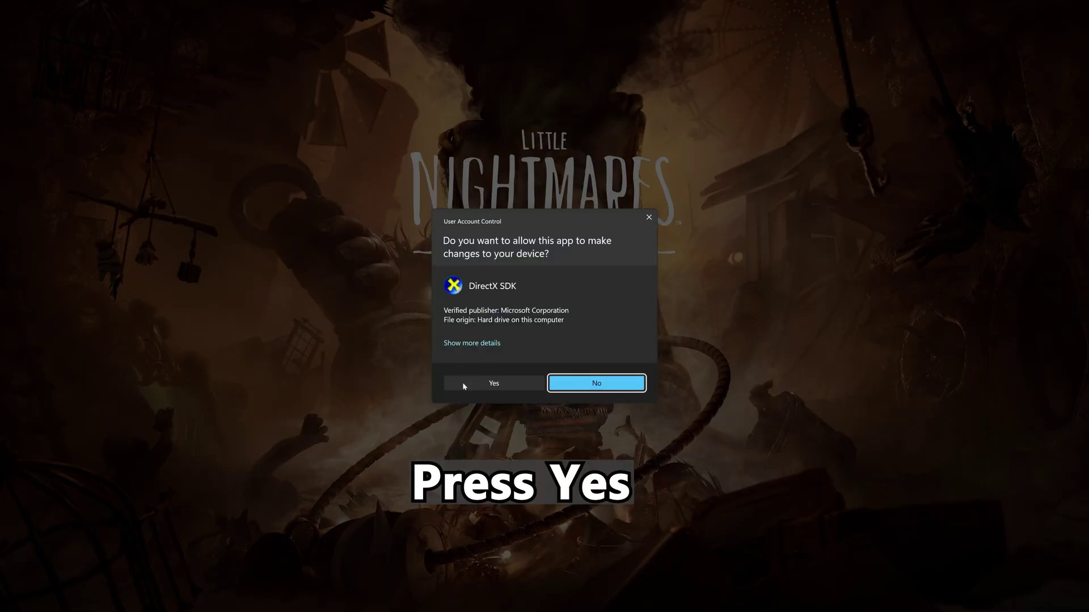
{"action": "left_click", "coordinate": [494, 385]}
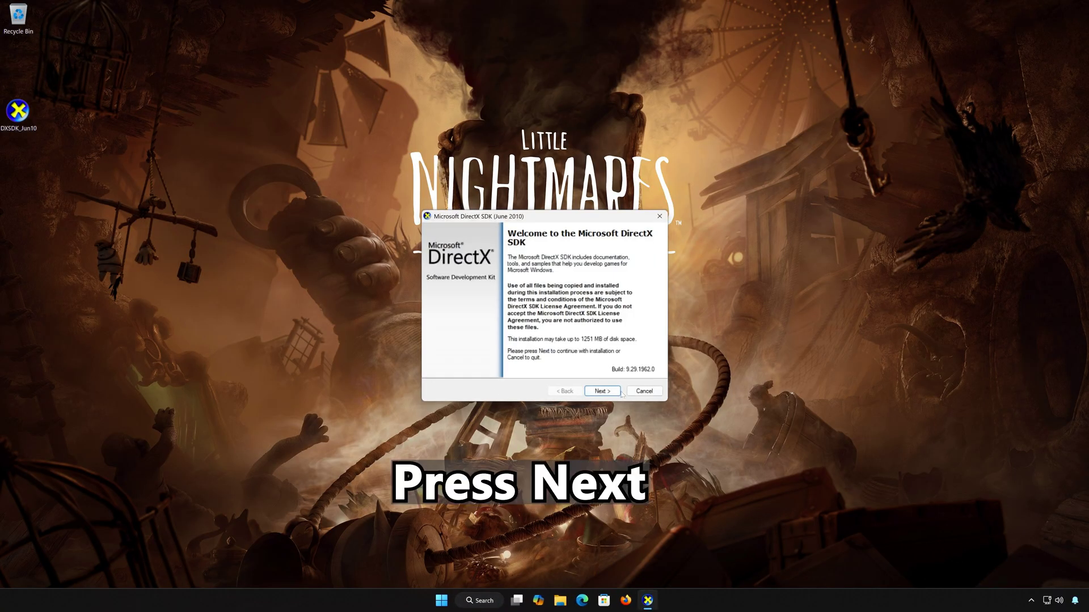
{"action": "left_click", "coordinate": [602, 391]}
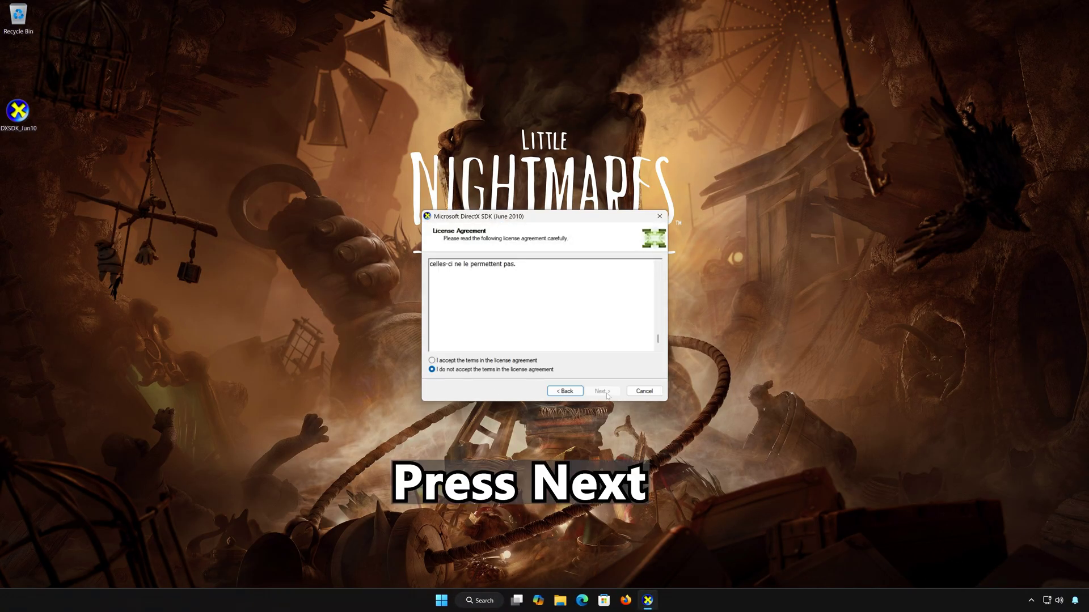
{"action": "left_click", "coordinate": [433, 361]}
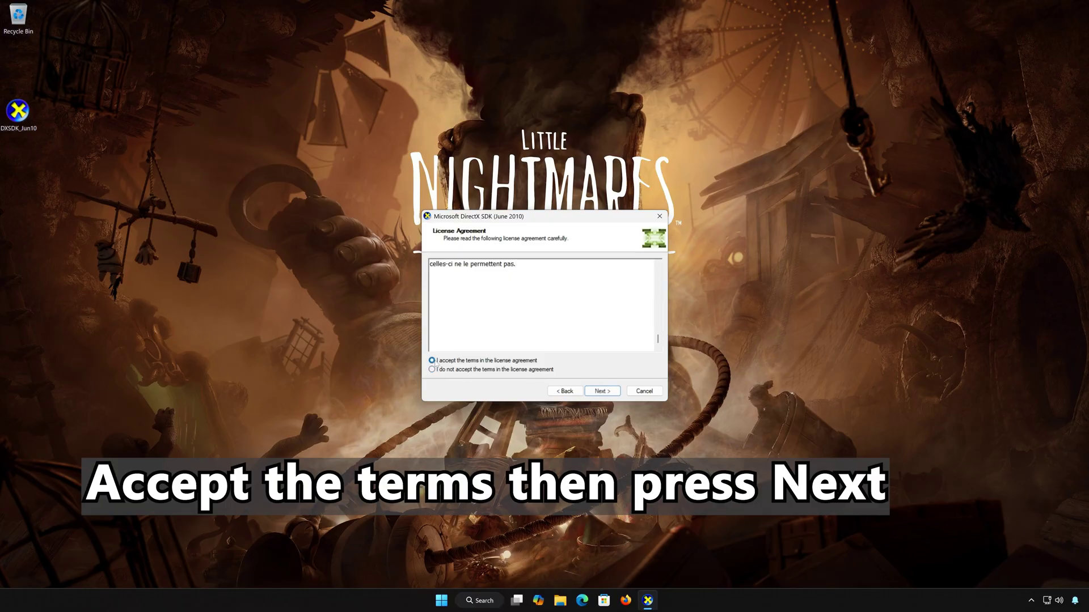
{"action": "left_click", "coordinate": [615, 393]}
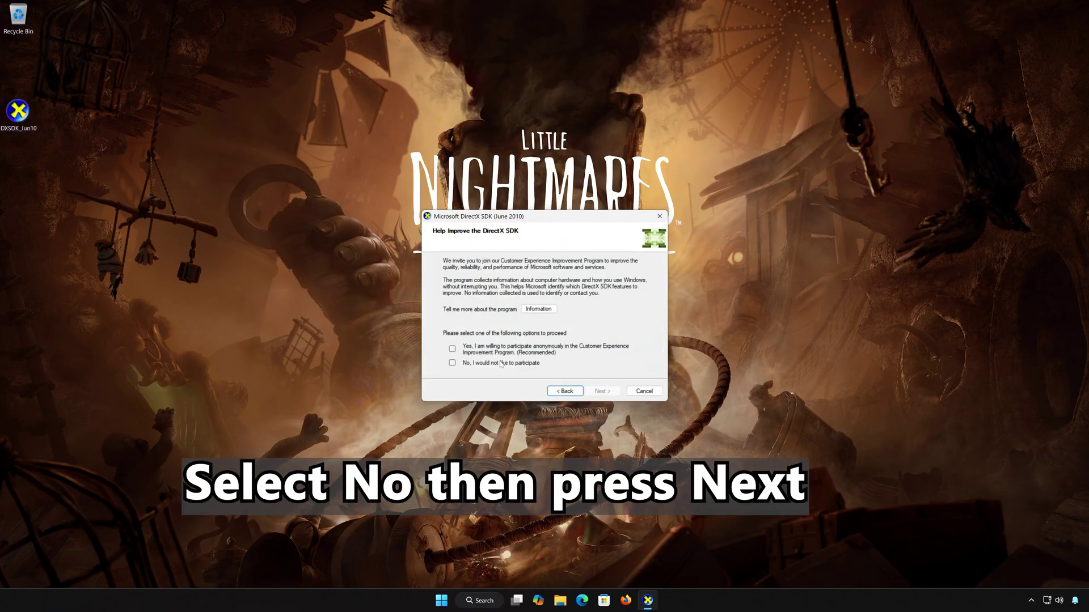
Step: Decline the Customer Experience Improvement Program and complete the DirectX SDK installation with the default folder and features
{"action": "left_click", "coordinate": [477, 366]}
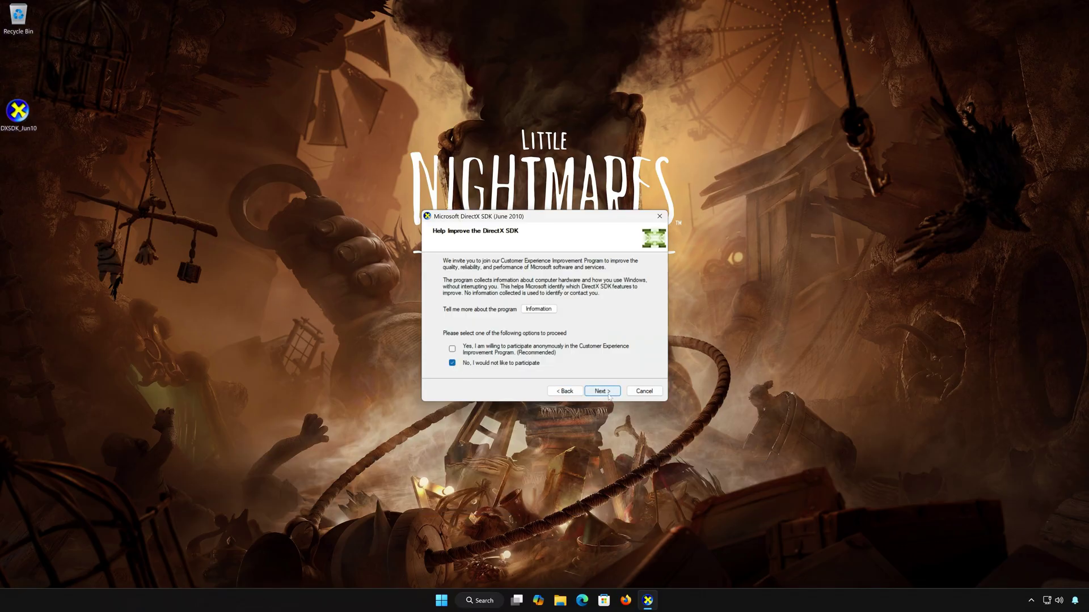
{"action": "left_click", "coordinate": [608, 396]}
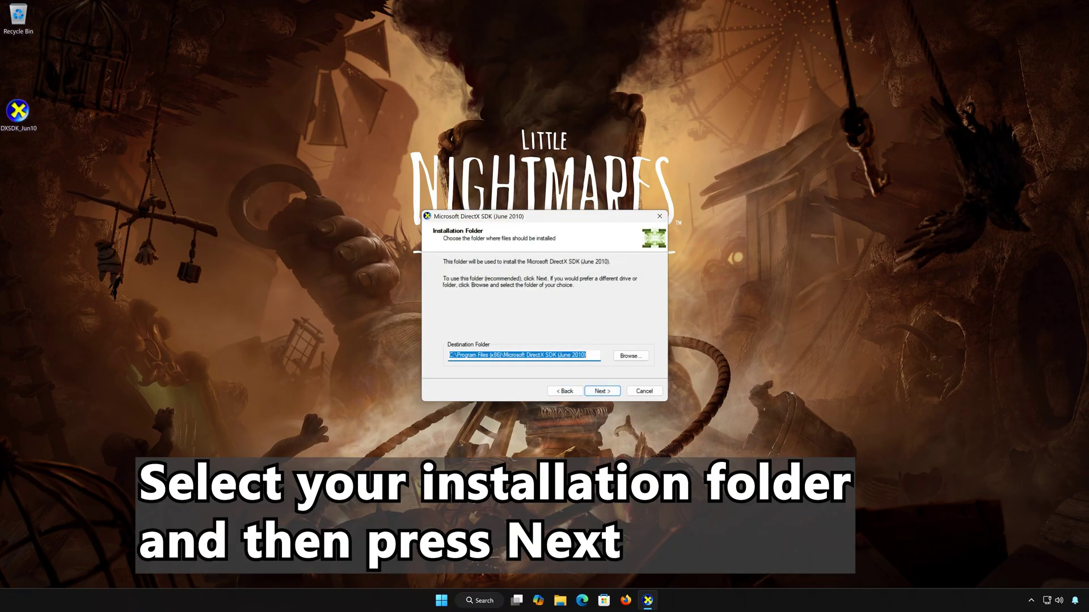
{"action": "left_click", "coordinate": [600, 391]}
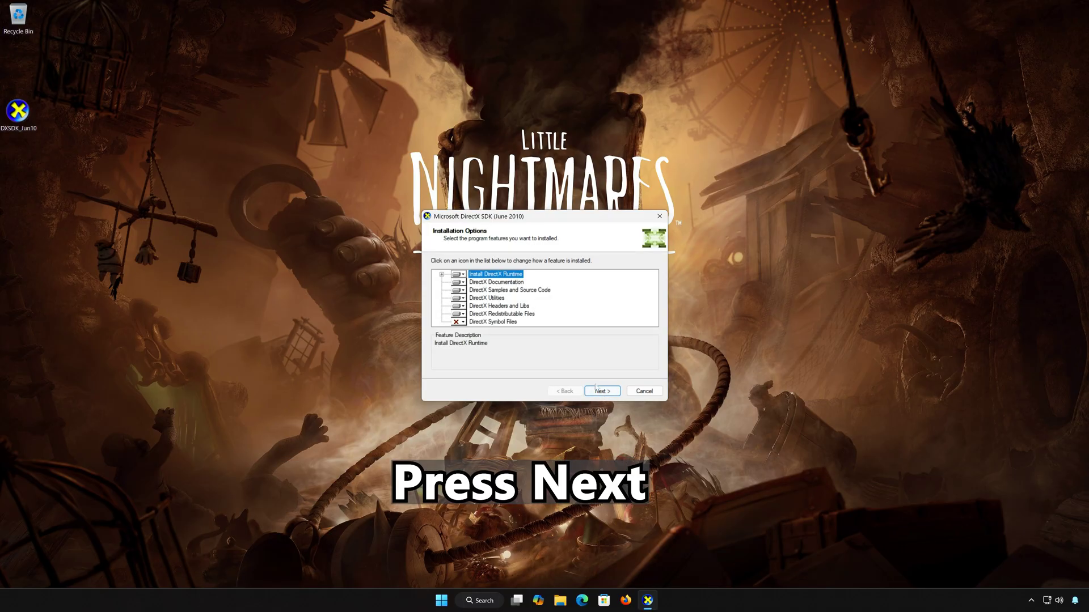
{"action": "left_click", "coordinate": [600, 391]}
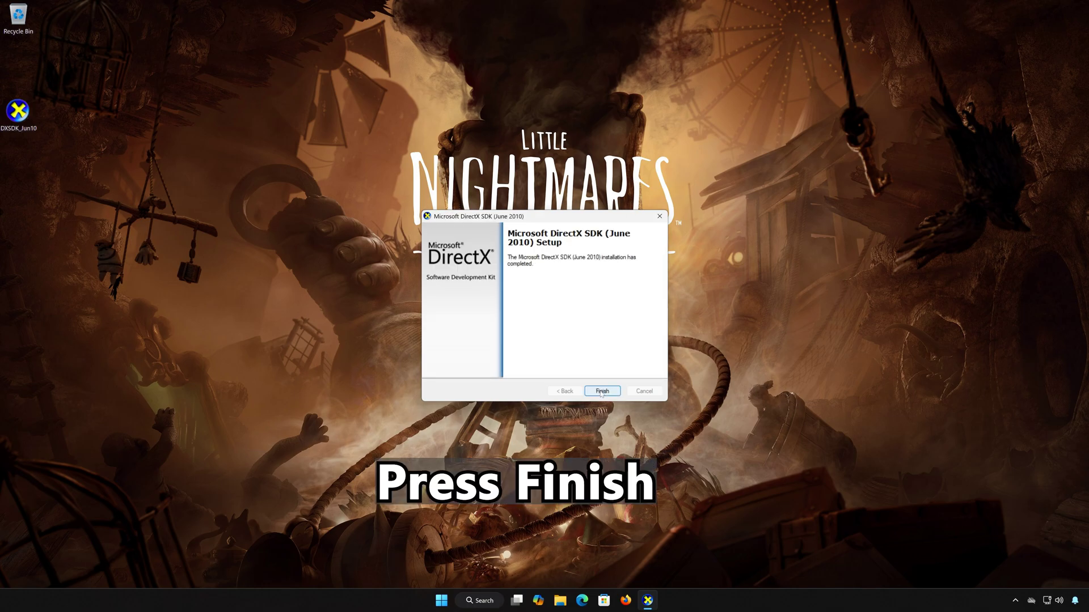
{"action": "left_click", "coordinate": [603, 391]}
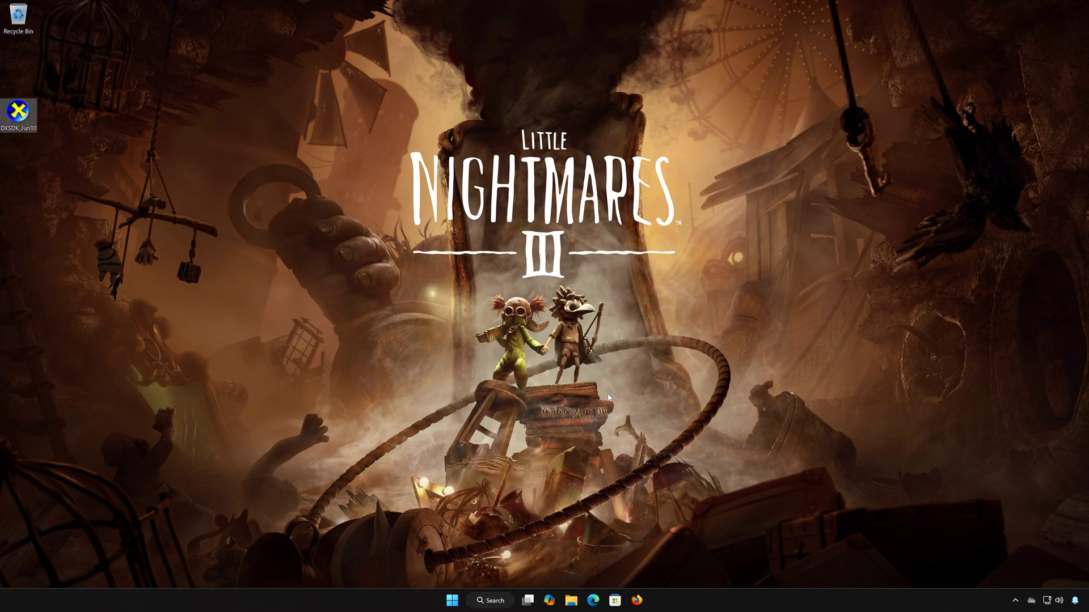
Step: Restart the PC to finish the DirectX installation
{"action": "left_click", "coordinate": [452, 600]}
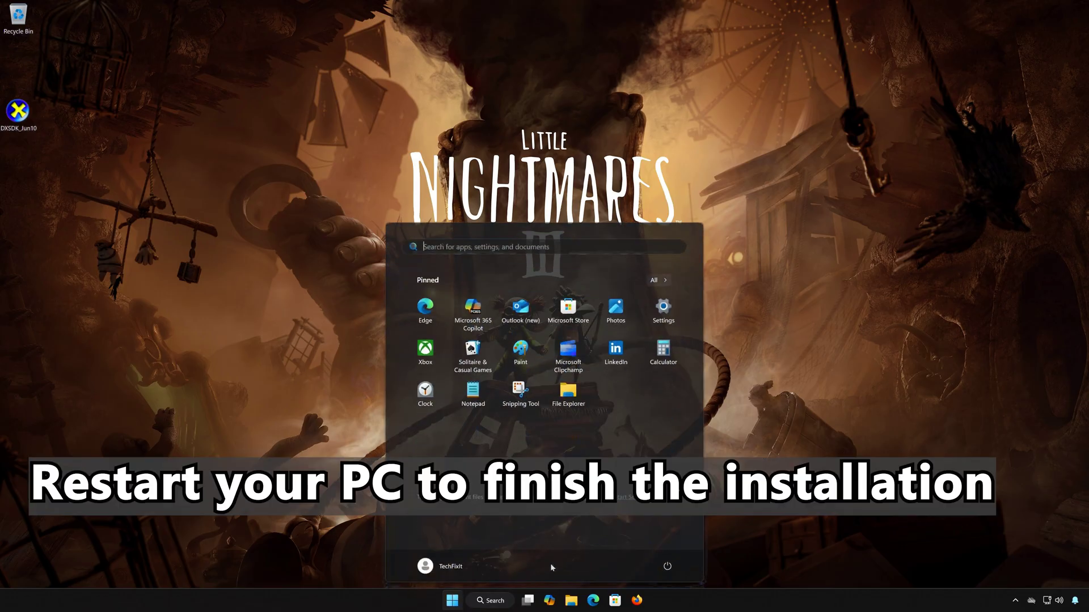
{"action": "left_click", "coordinate": [668, 566]}
{"action": "left_click", "coordinate": [669, 545]}
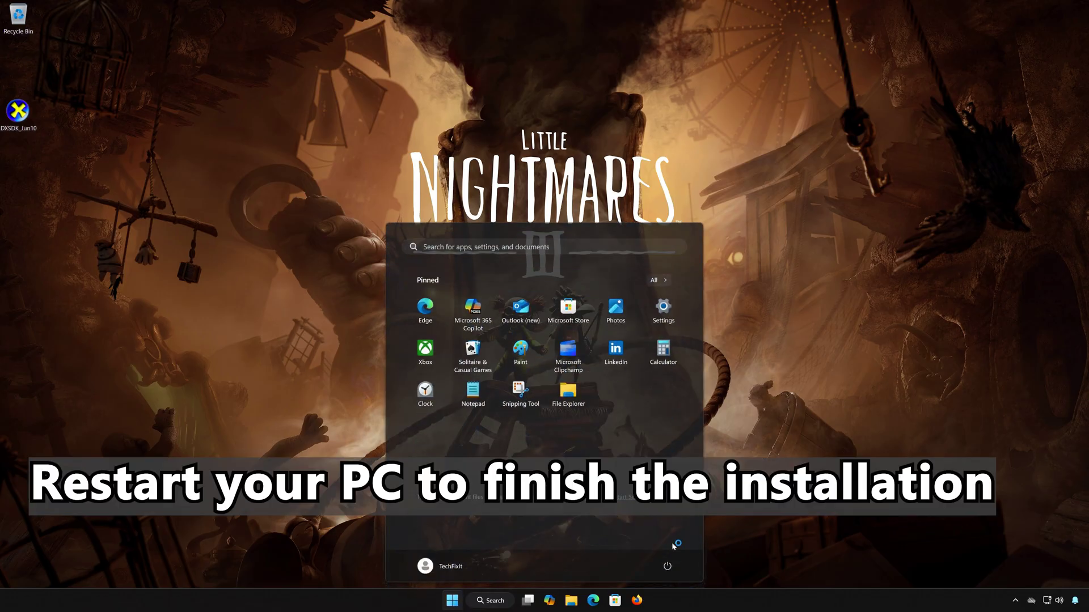